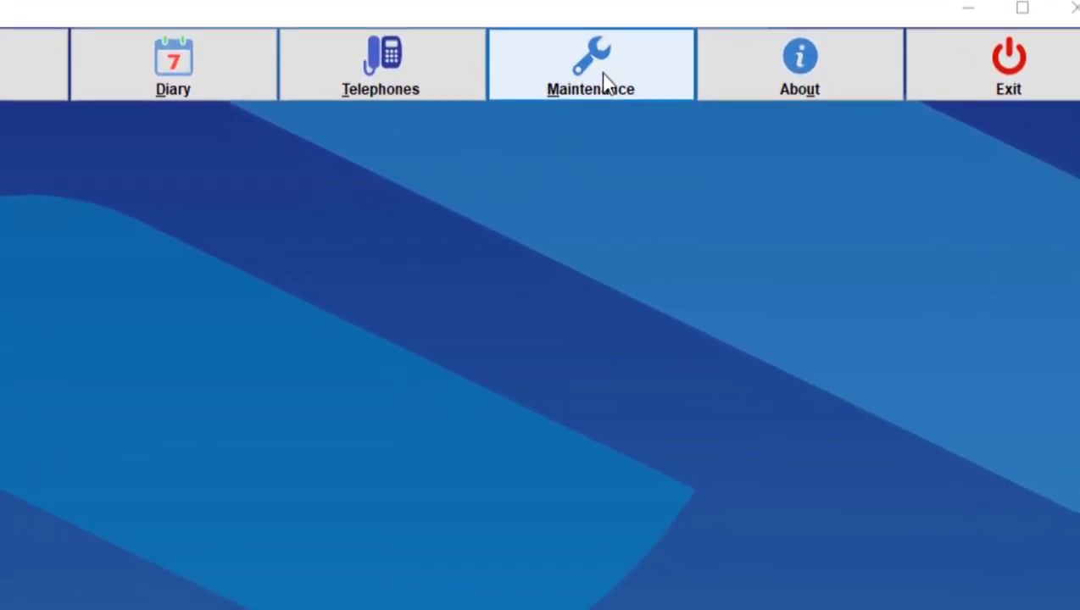
Open System Setup from the Maintenance menu and switch to its P.O.S settings.
{"action": "left_click", "coordinate": [583, 96]}
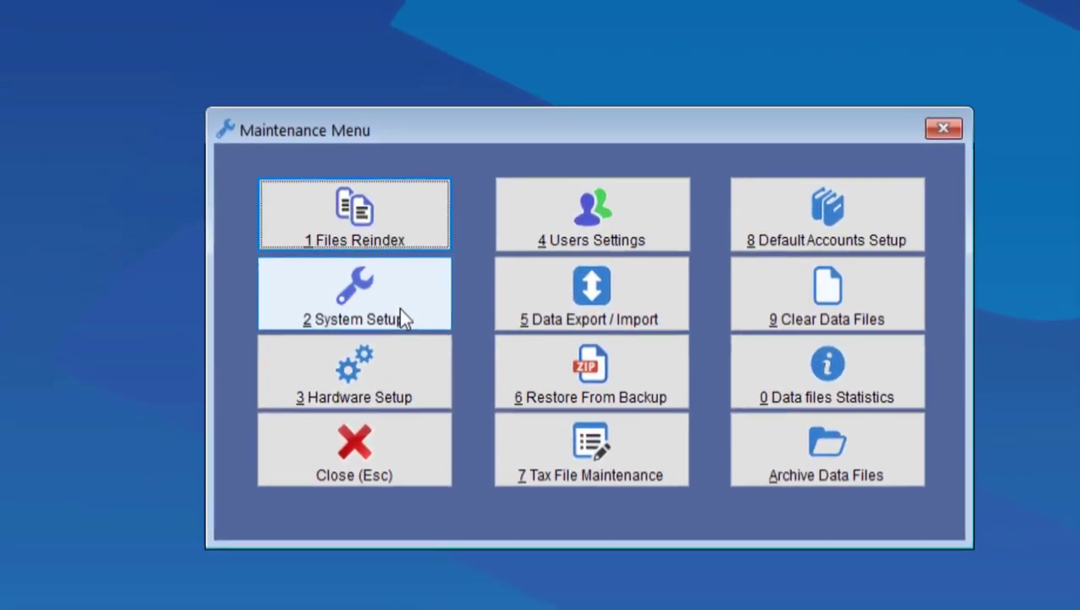
{"action": "left_click", "coordinate": [356, 292]}
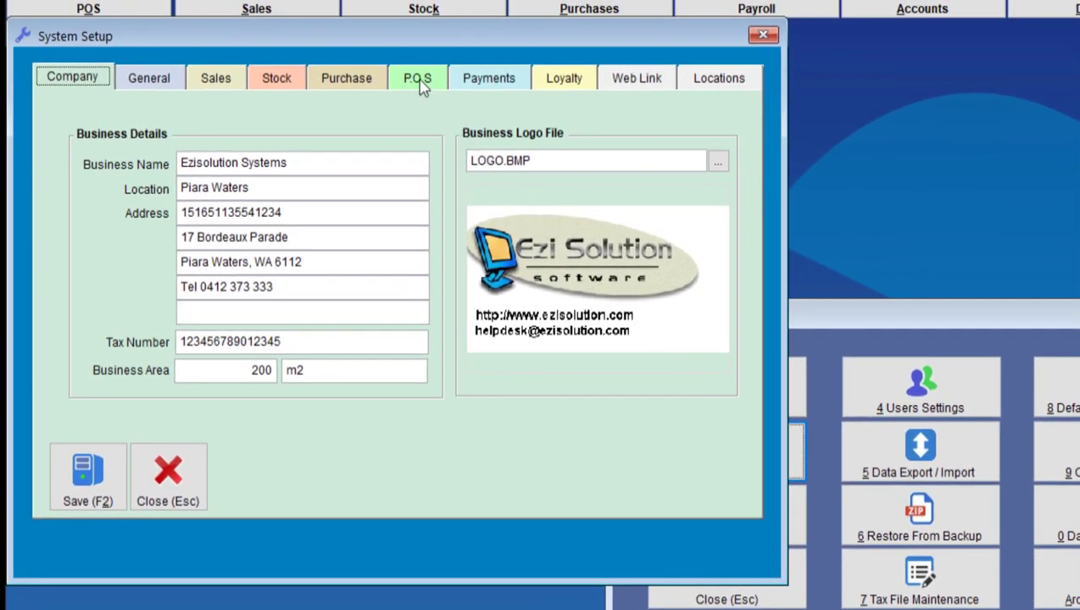
{"action": "left_click", "coordinate": [346, 39]}
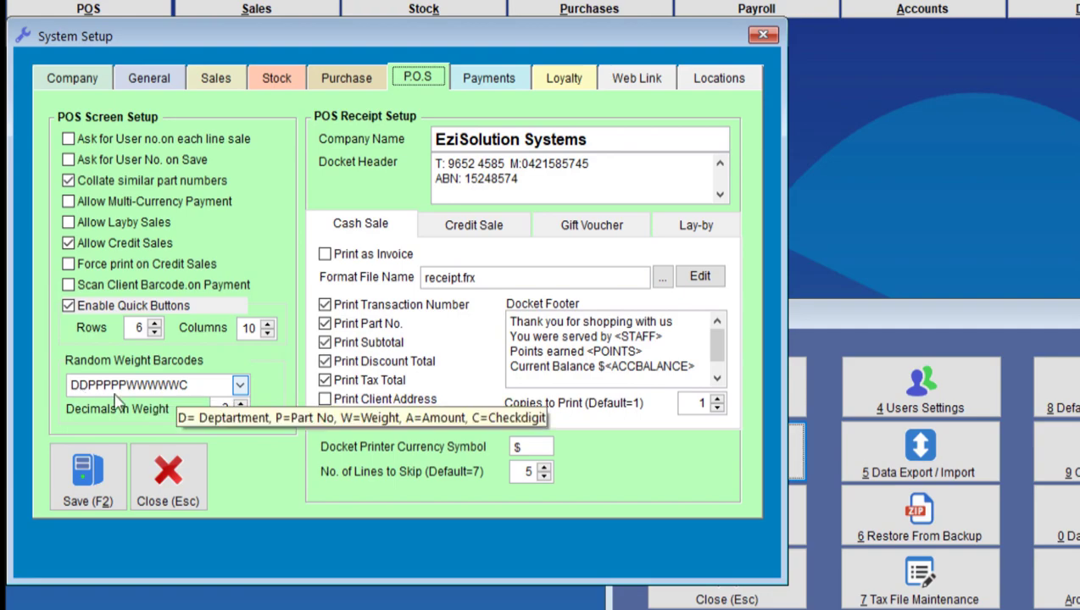
Keep DDPPPPPWWWWWC as the random weight barcode format and save the POS settings.
{"action": "left_click", "coordinate": [241, 387]}
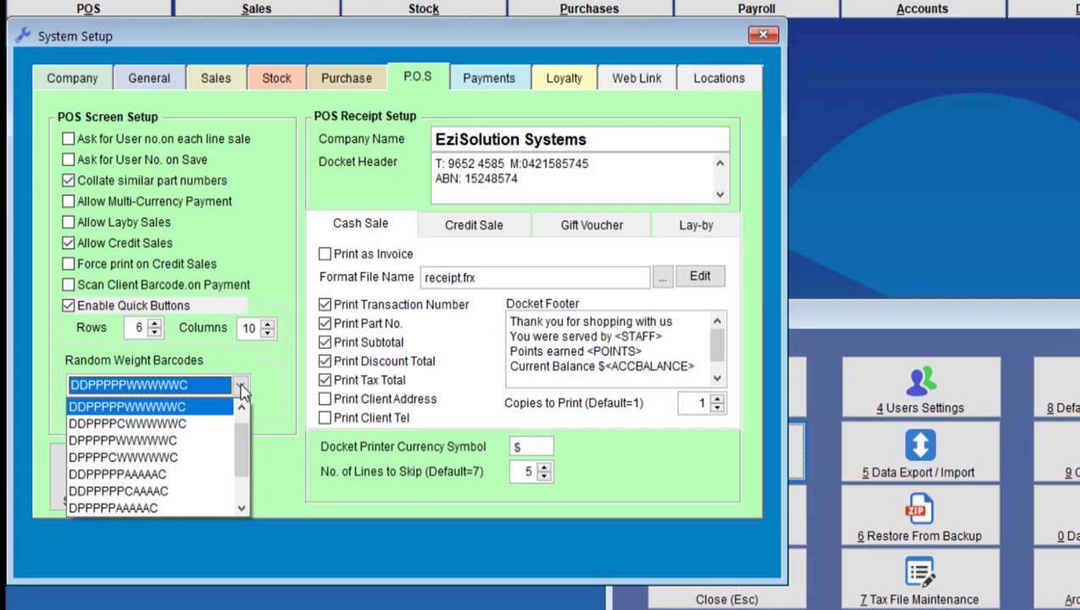
{"action": "key", "text": "Down"}
{"action": "key", "text": "Down"}
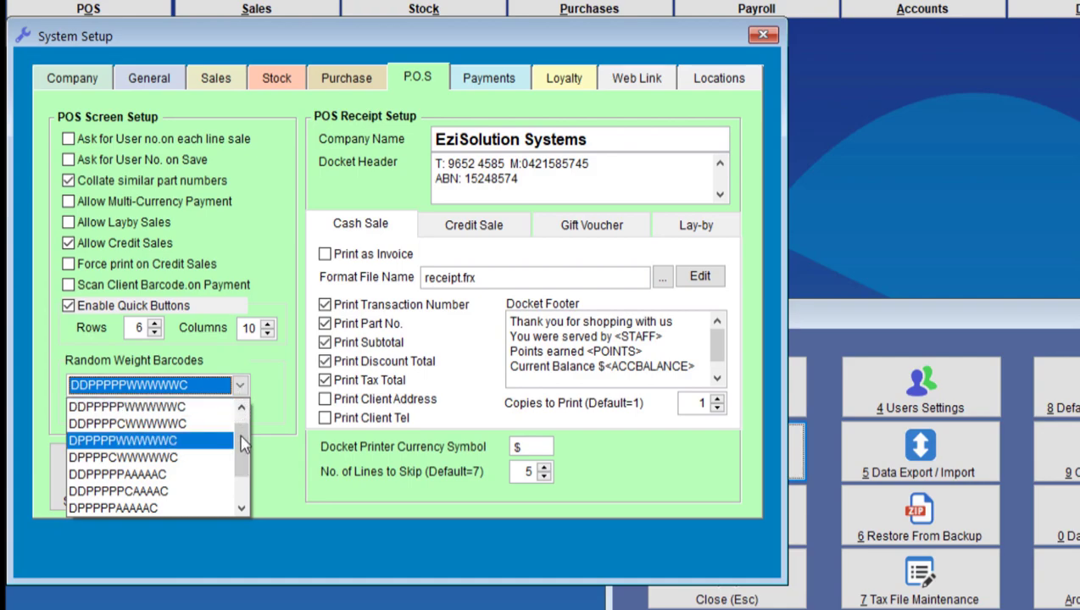
{"action": "left_click_drag", "start_coordinate": [244, 439], "coordinate": [244, 447]}
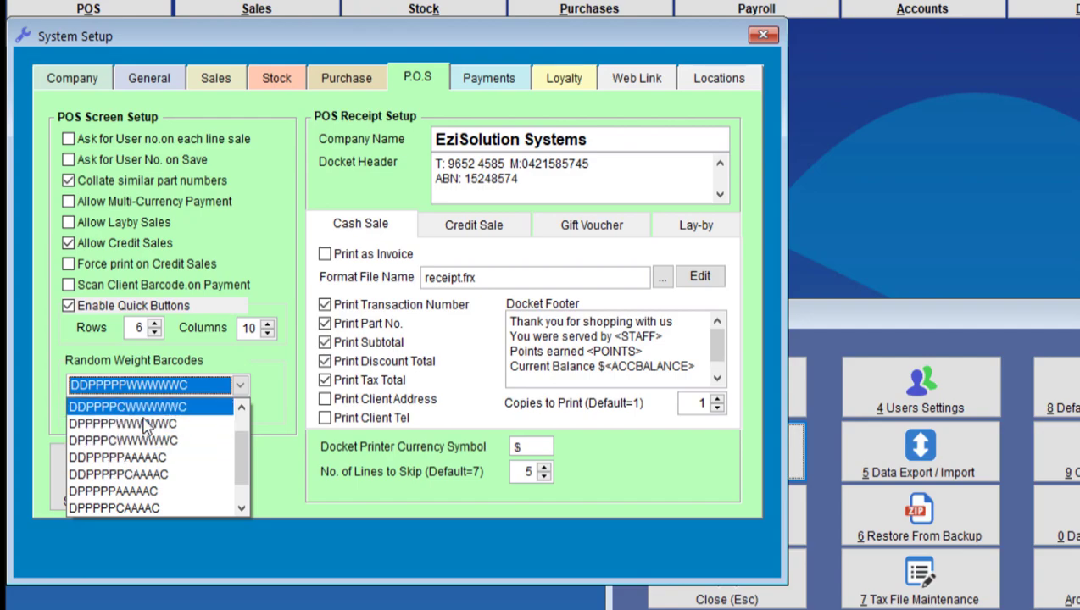
{"action": "scroll", "coordinate": [149, 429], "scroll_direction": "up", "scroll_amount": 2}
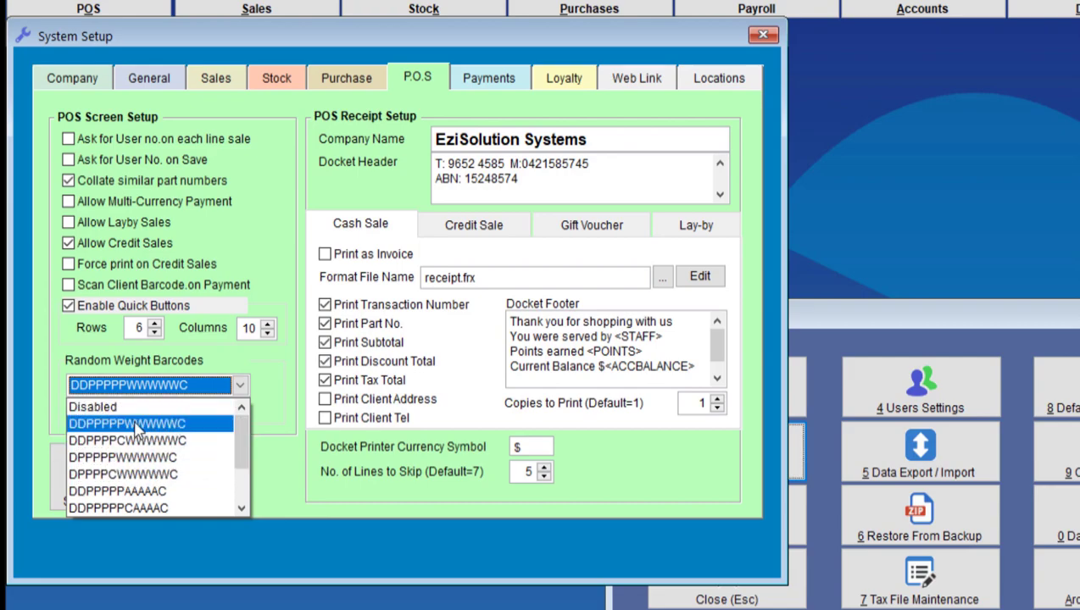
{"action": "left_click", "coordinate": [138, 424]}
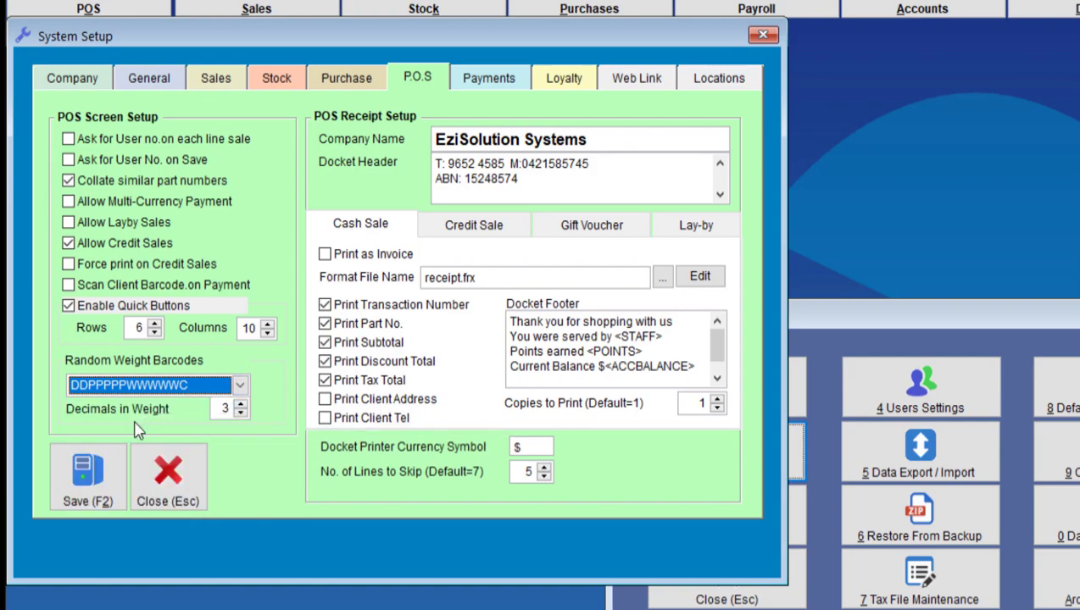
{"action": "mouse_move", "coordinate": [76, 392]}
{"action": "left_click", "coordinate": [107, 490]}
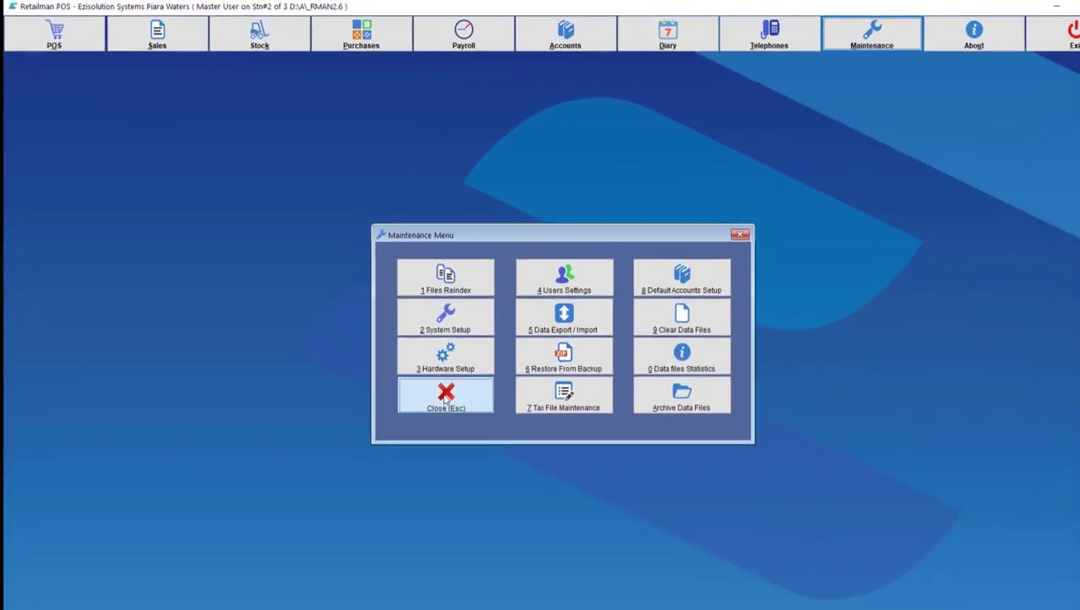
Close the Maintenance Menu and lay out the salami and scale pictures side by side.
{"action": "left_click", "coordinate": [660, 542]}
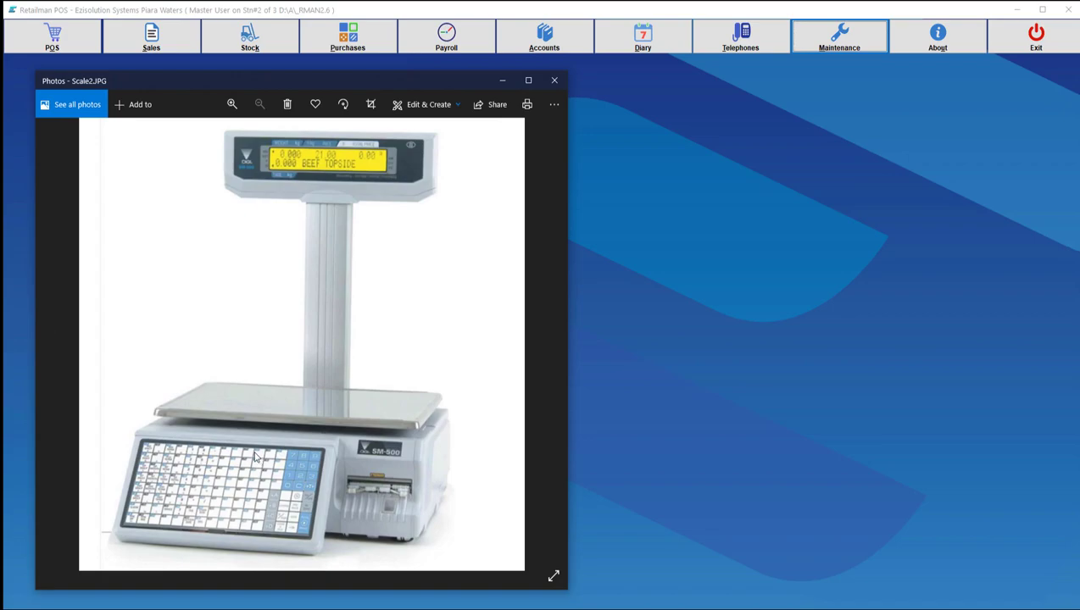
{"action": "key", "text": "Left"}
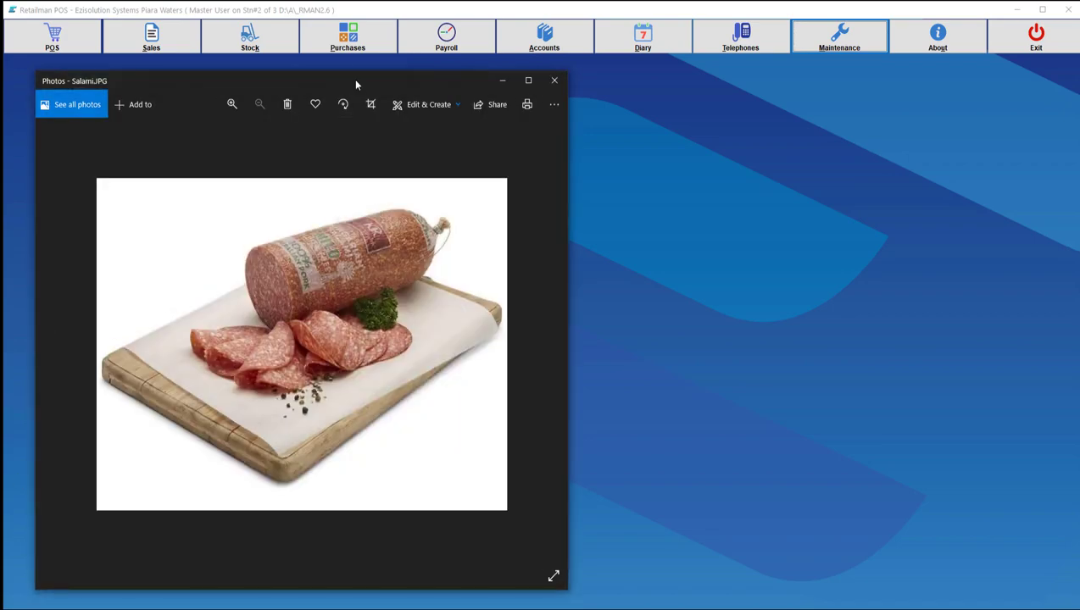
{"action": "left_click_drag", "start_coordinate": [356, 82], "coordinate": [888, 83]}
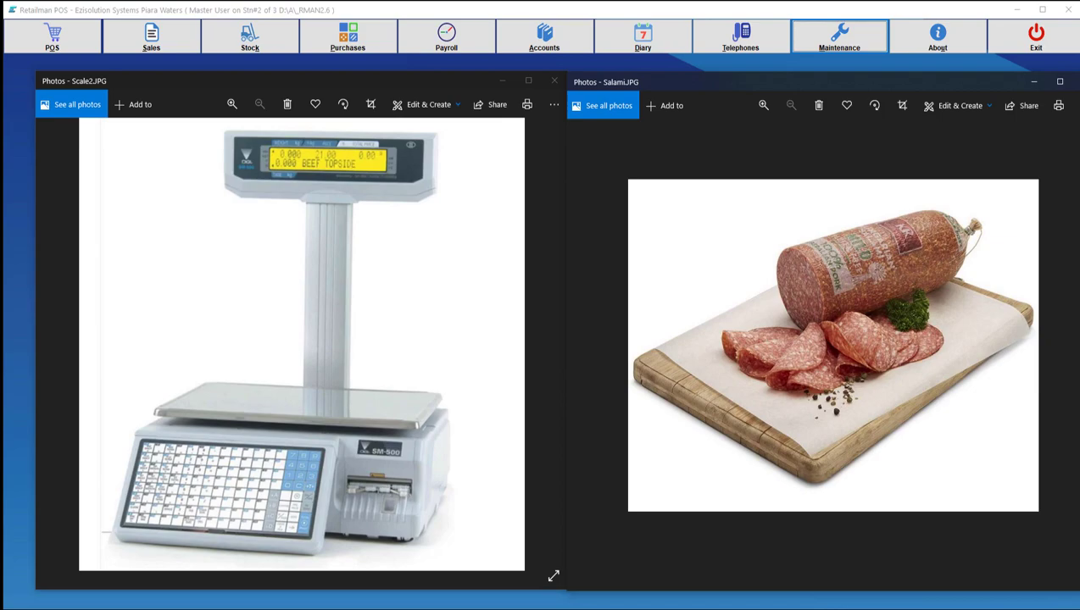
{"action": "left_click", "coordinate": [384, 480]}
View the random weight barcode picture, then close it and the scale picture.
{"action": "key", "text": "Left"}
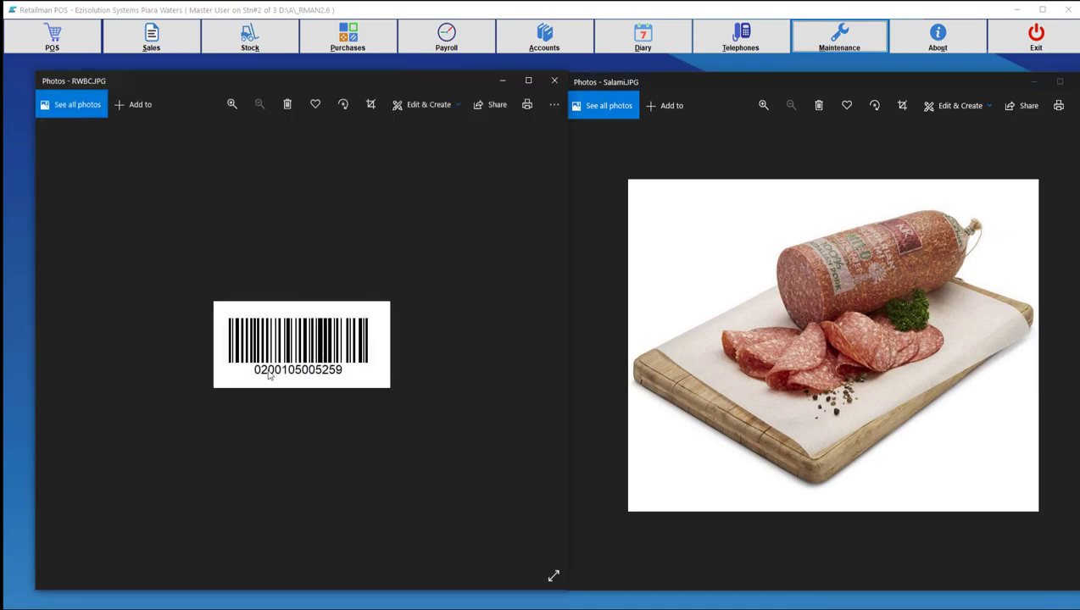
{"action": "left_click_drag", "start_coordinate": [428, 81], "coordinate": [711, 82]}
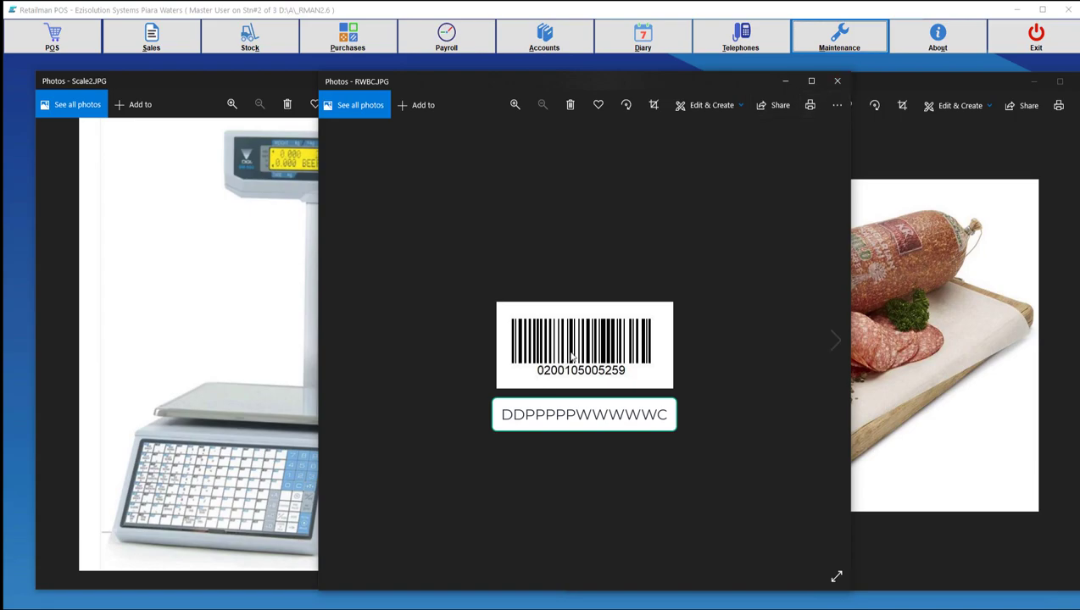
{"action": "left_click", "coordinate": [837, 80]}
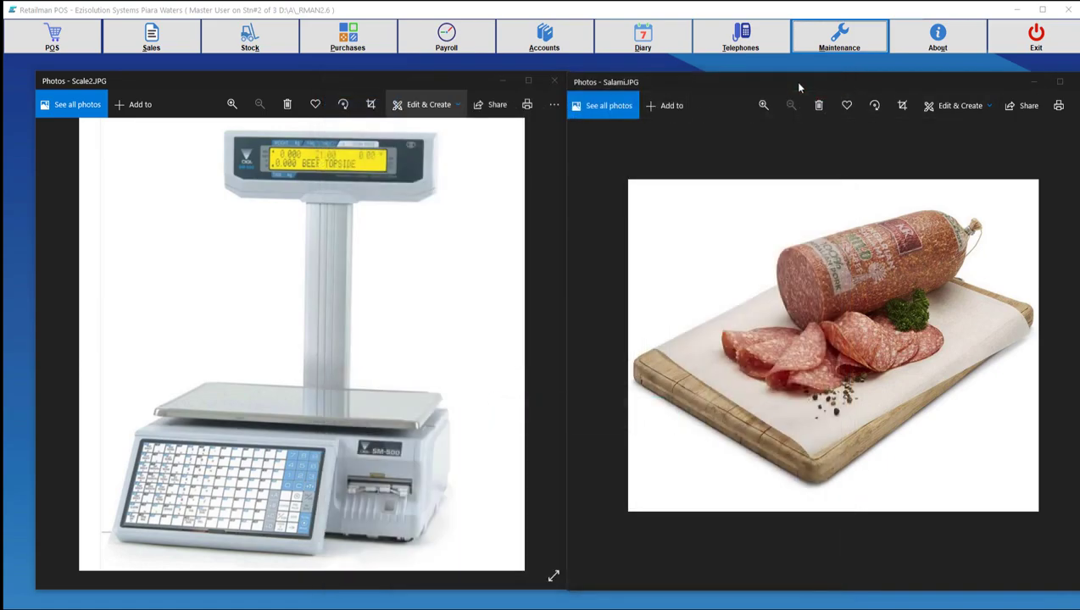
{"action": "left_click", "coordinate": [552, 82]}
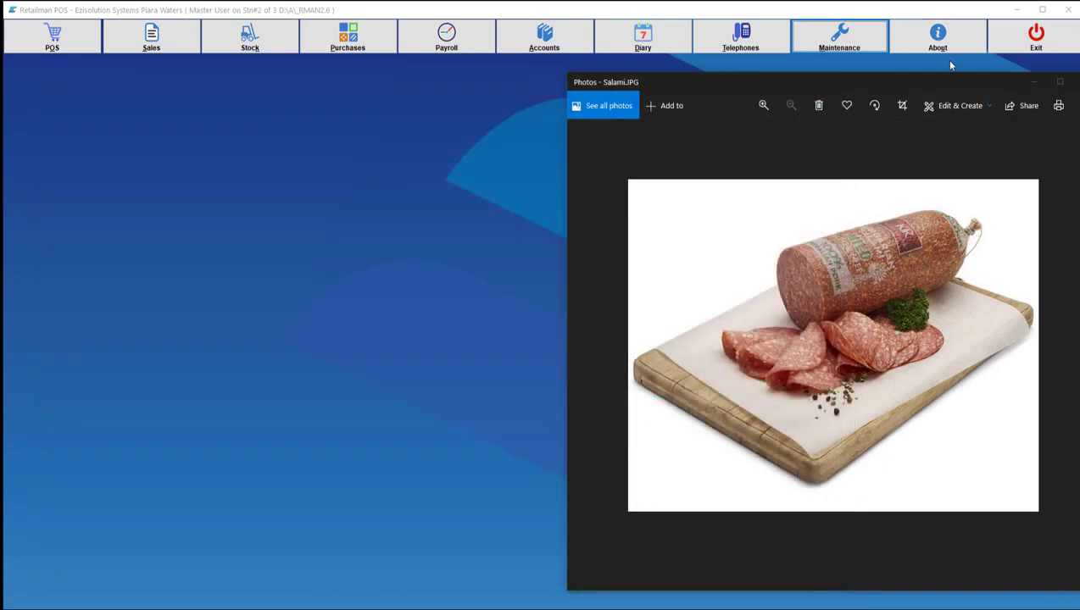
{"action": "key", "text": "alt+F4"}
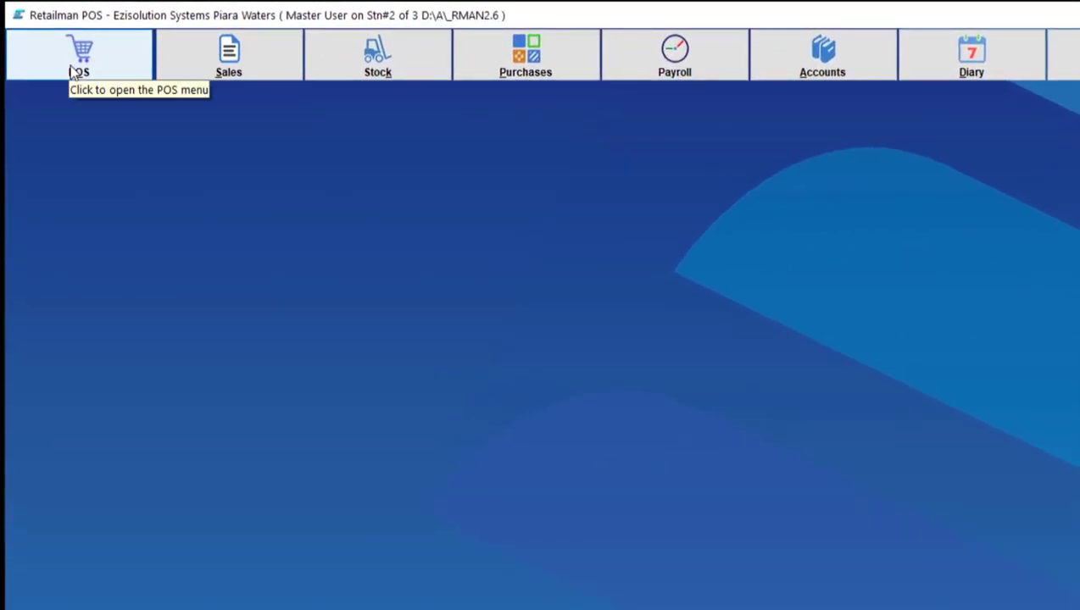
{"action": "left_click", "coordinate": [72, 72]}
{"action": "key", "text": "Return"}
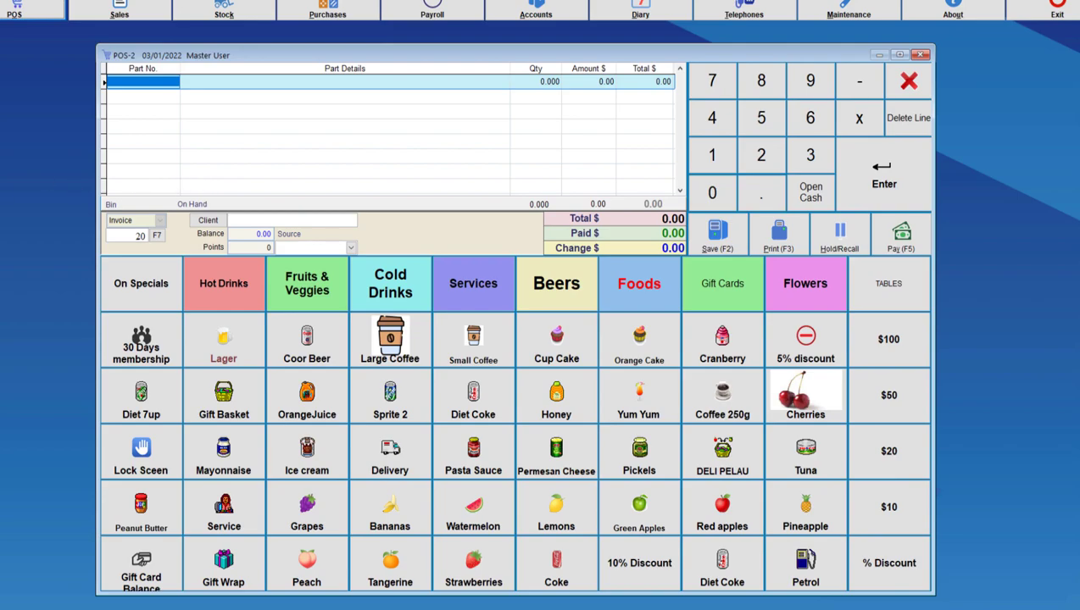
{"action": "type", "text": "020010500525"}
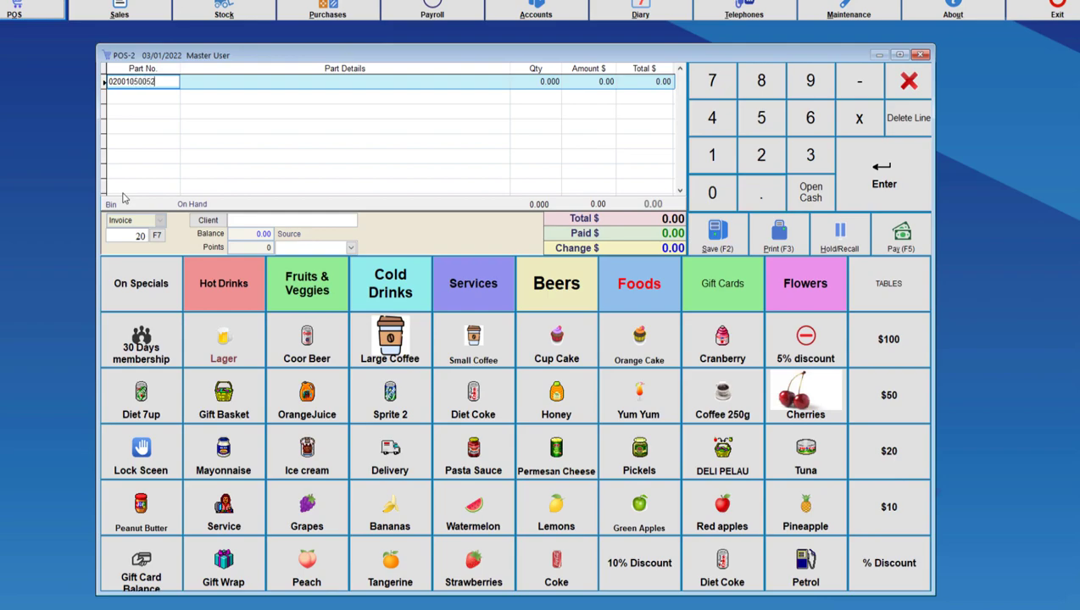
{"action": "type", "text": "9"}
Enter the barcode so it resolves to 0.525 Salami / Kg at 12.99, totalling 6.82.
{"action": "key", "text": "Return"}
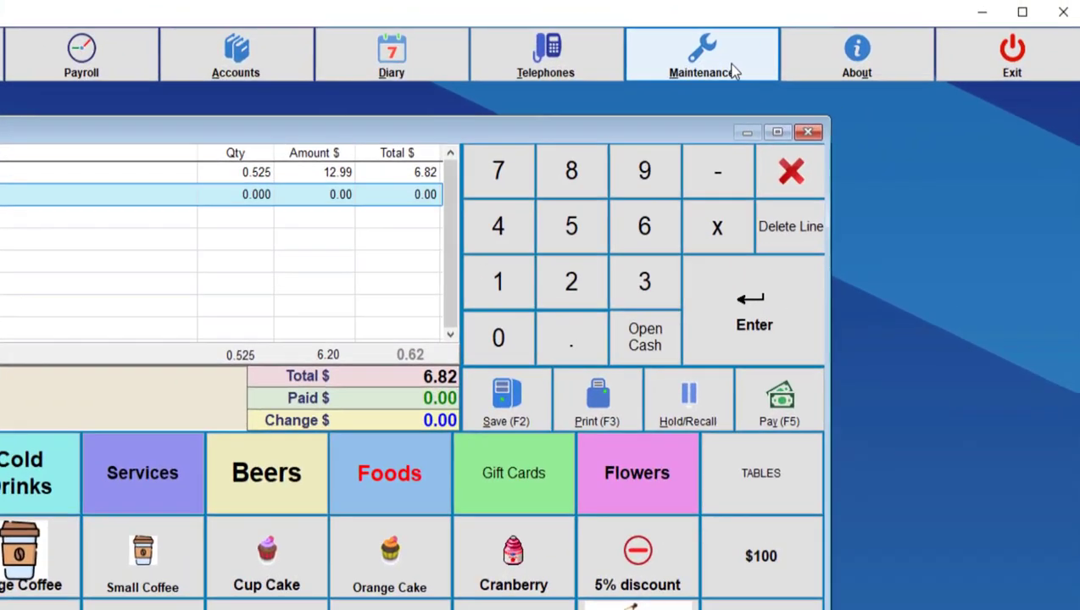
Open the Scale settings in Hardware Setup and select Generic Scale as the model.
{"action": "left_click", "coordinate": [865, 9]}
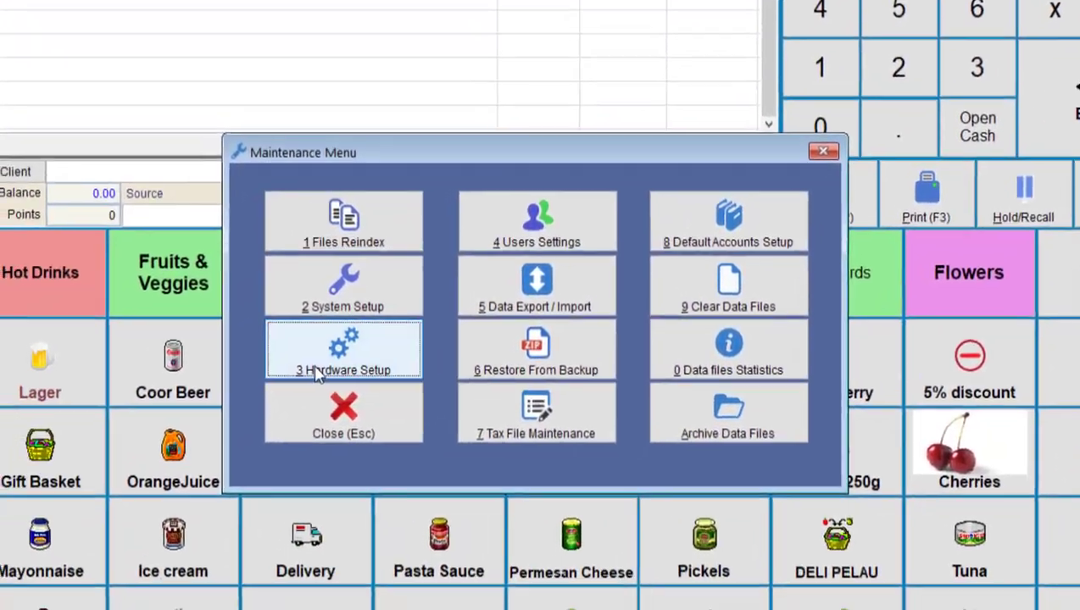
{"action": "left_click", "coordinate": [32, 564]}
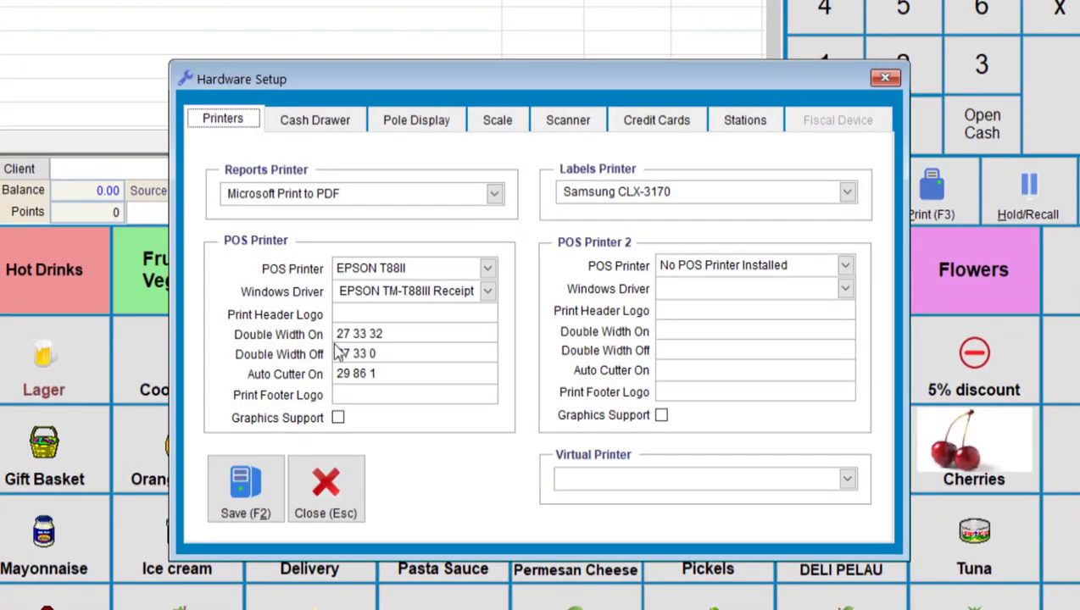
{"action": "left_click", "coordinate": [510, 124]}
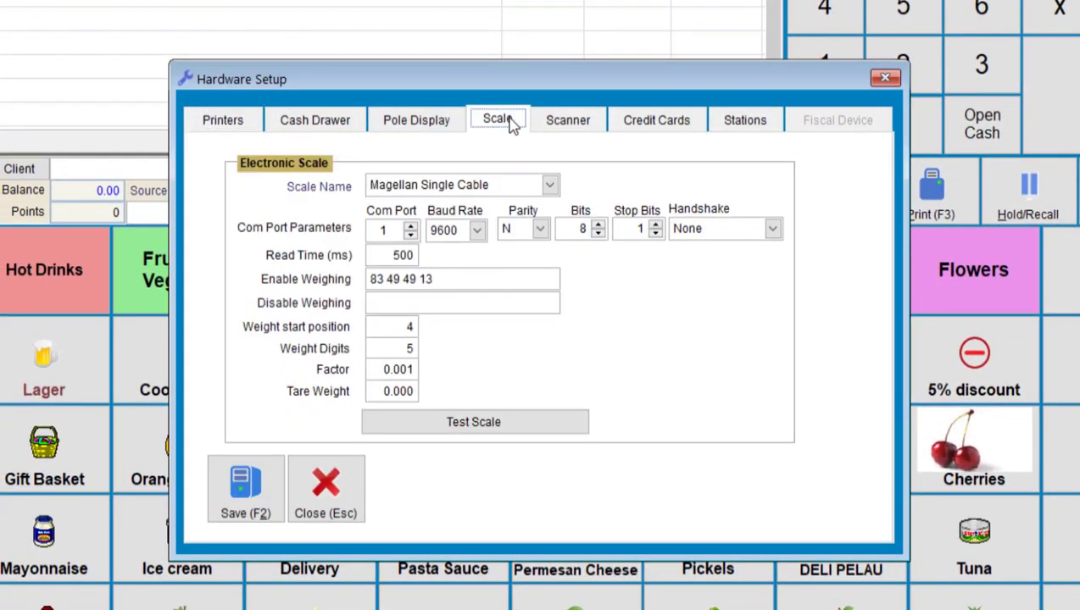
{"action": "left_click", "coordinate": [549, 186]}
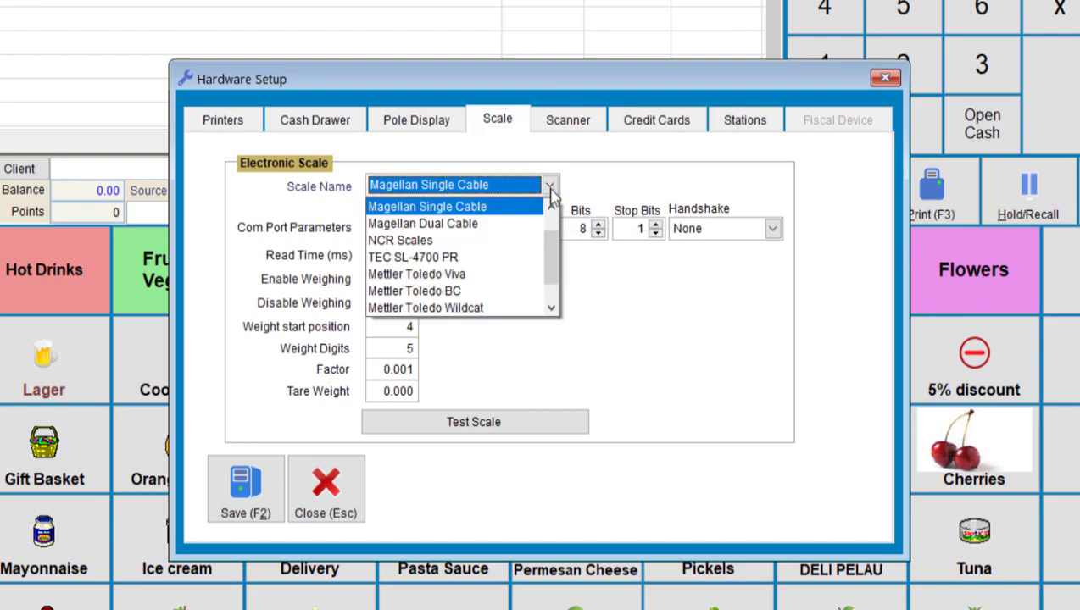
{"action": "left_click", "coordinate": [553, 206]}
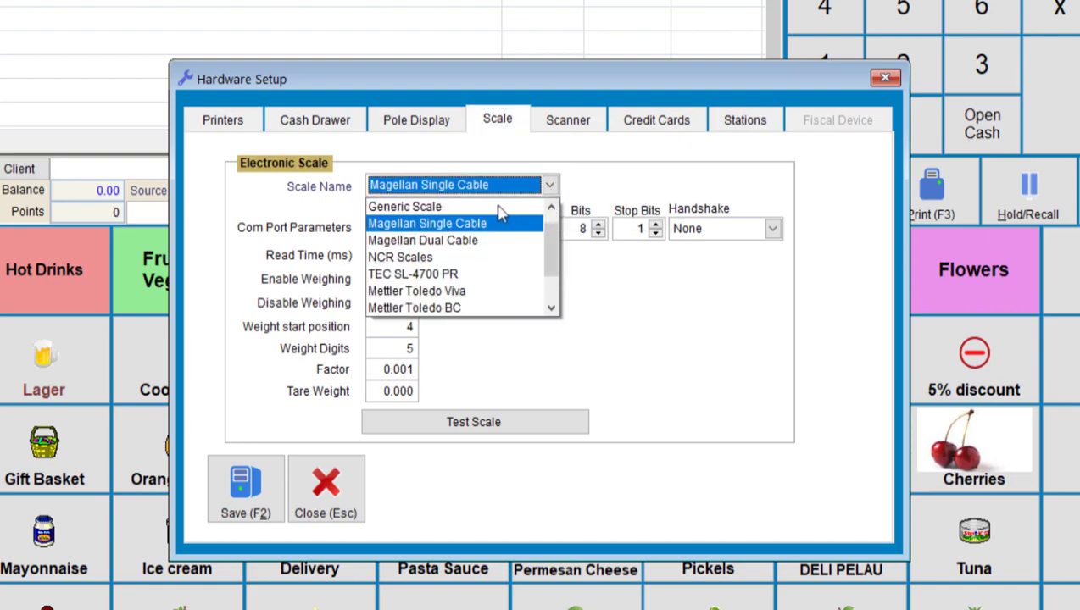
{"action": "left_click", "coordinate": [462, 208]}
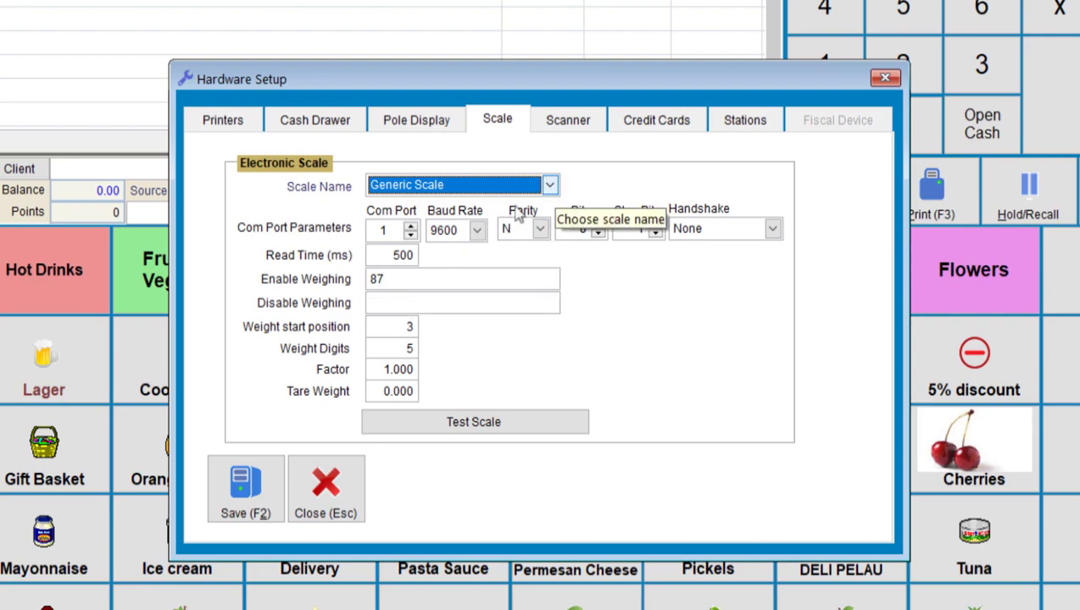
Switch the scale model to CAS PD-II, then to Magellan Single Cable.
{"action": "left_click", "coordinate": [547, 185]}
{"action": "left_click", "coordinate": [553, 209]}
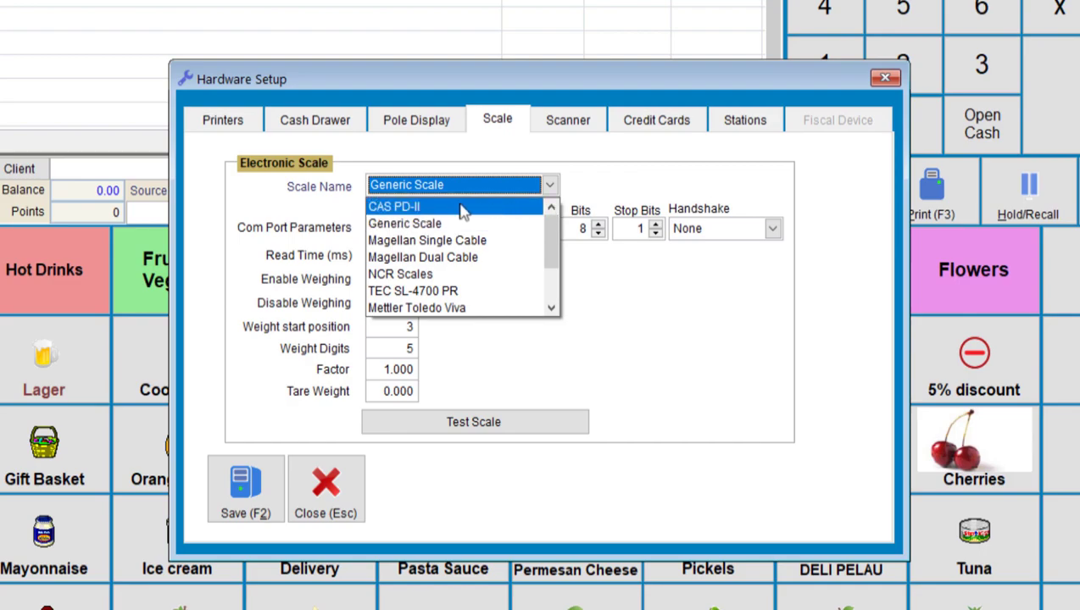
{"action": "left_click", "coordinate": [415, 207]}
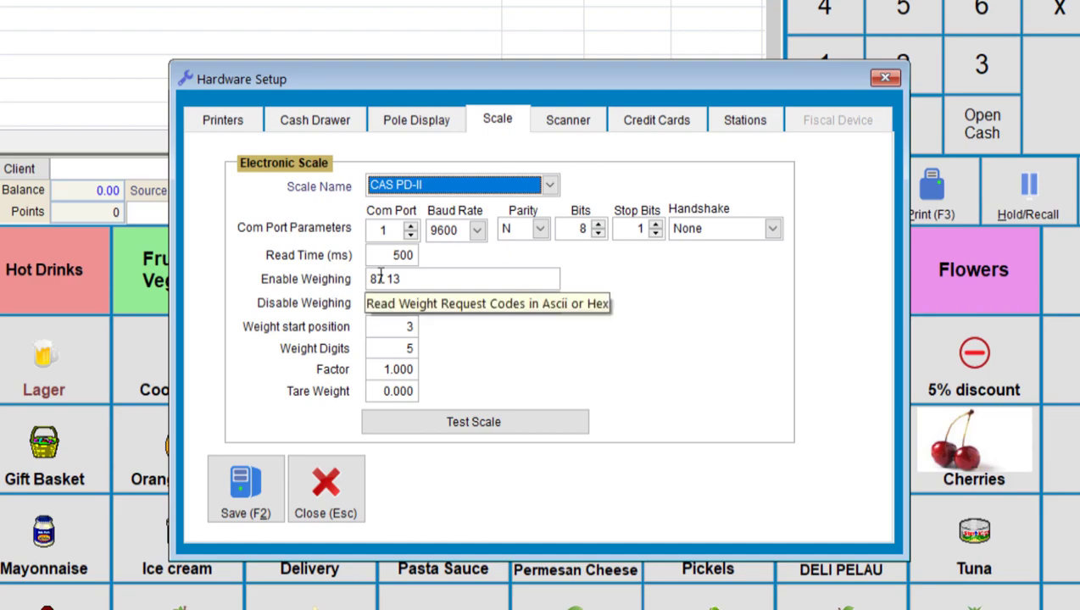
{"action": "left_click", "coordinate": [549, 186]}
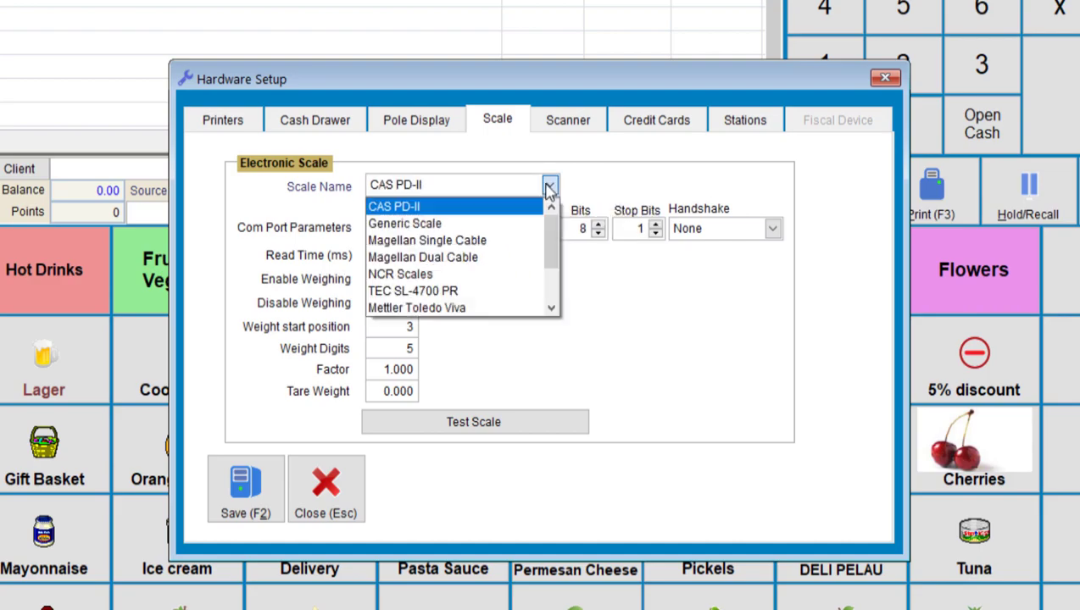
{"action": "left_click", "coordinate": [432, 236]}
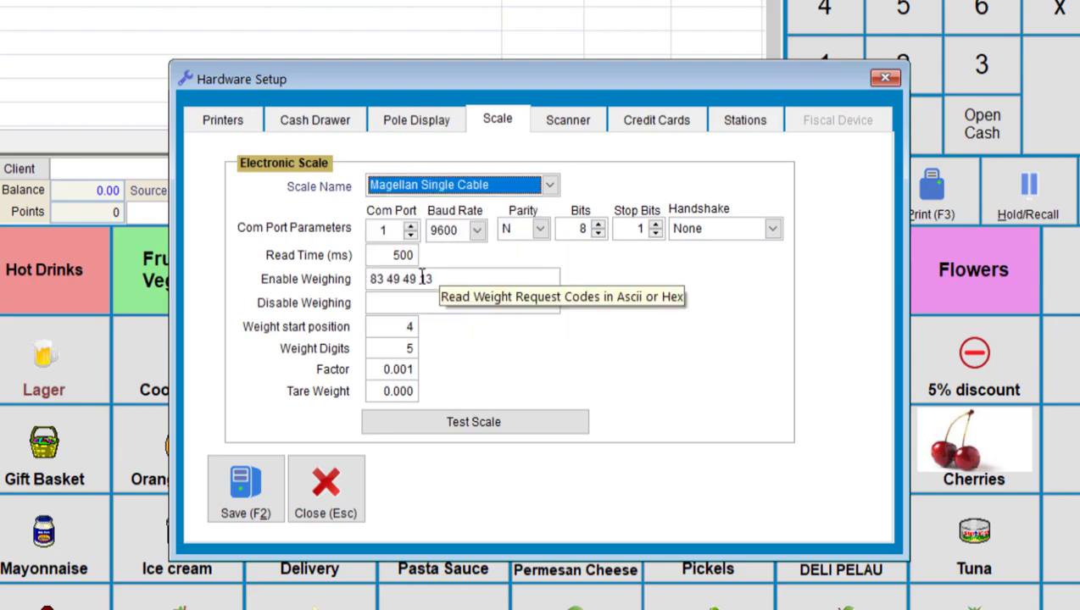
{"action": "left_click", "coordinate": [549, 185]}
Select Generic Scale and set both the weight Factor and Tare Weight to 0.001.
{"action": "scroll", "coordinate": [441, 212], "scroll_direction": "up", "scroll_amount": 1}
{"action": "left_click", "coordinate": [440, 207]}
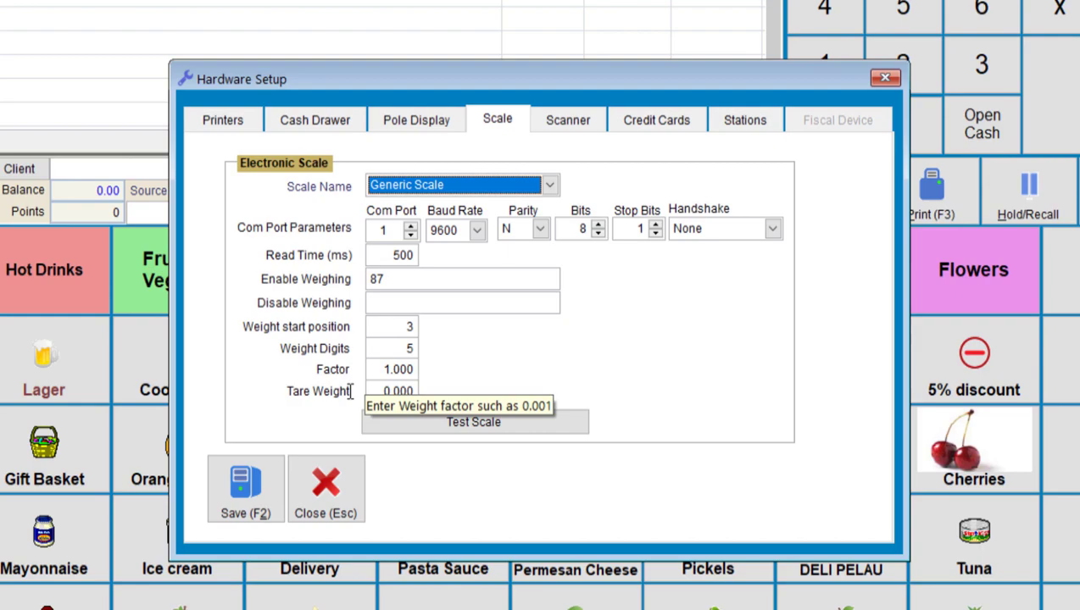
{"action": "left_click", "coordinate": [369, 373]}
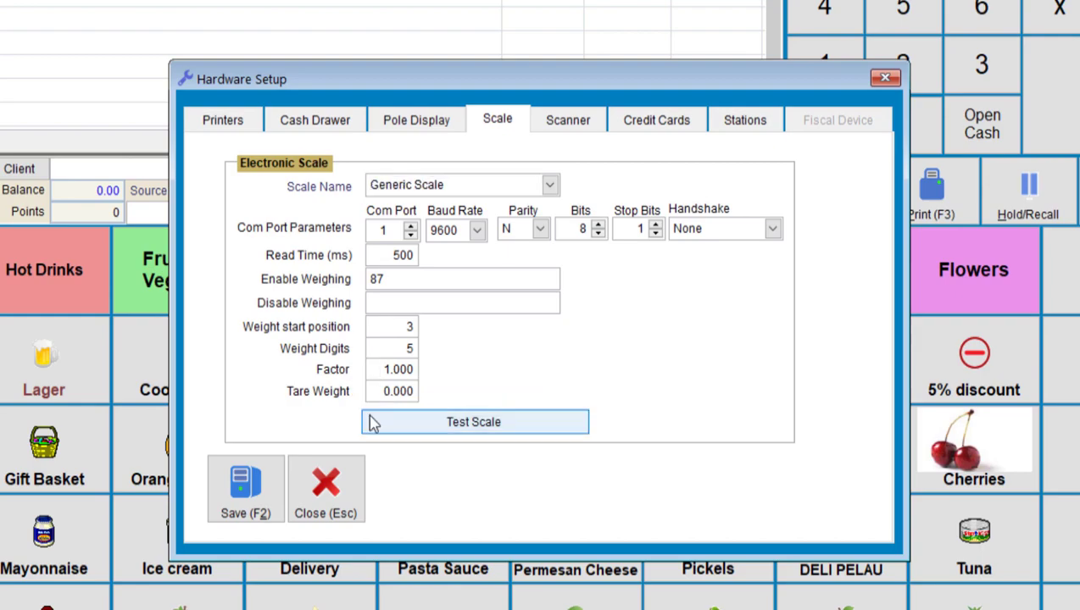
{"action": "key", "text": "Delete"}
{"action": "type", "text": "0"}
{"action": "key", "text": "Right"}
{"action": "key", "text": "Right"}
{"action": "key", "text": "Right"}
{"action": "key", "text": "Delete"}
{"action": "type", "text": "1"}
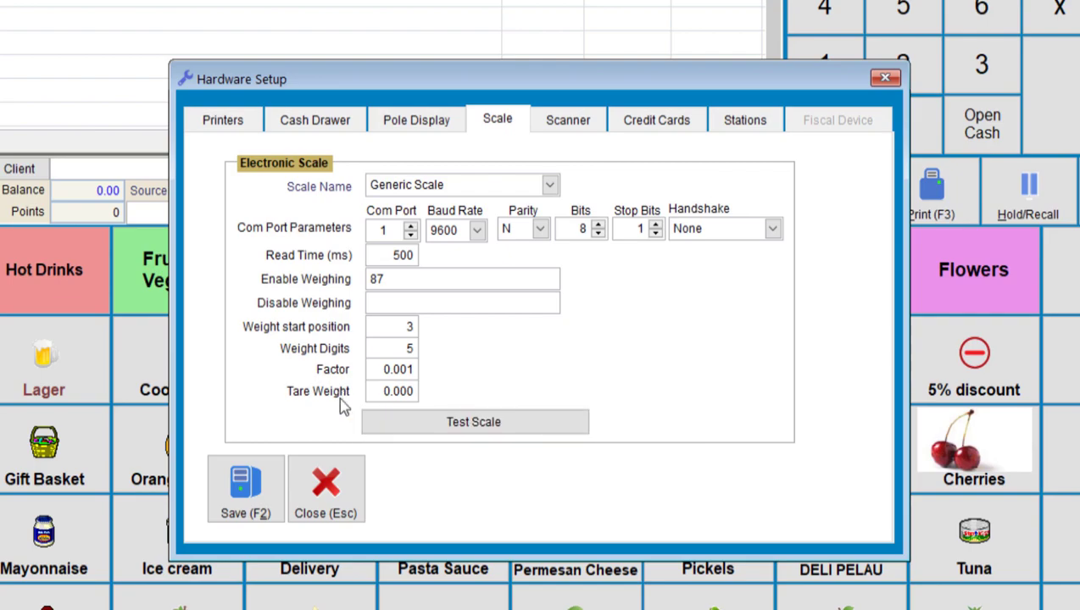
{"action": "key", "text": "Tab"}
{"action": "type", "text": "0.001"}
{"action": "key", "text": "Tab"}
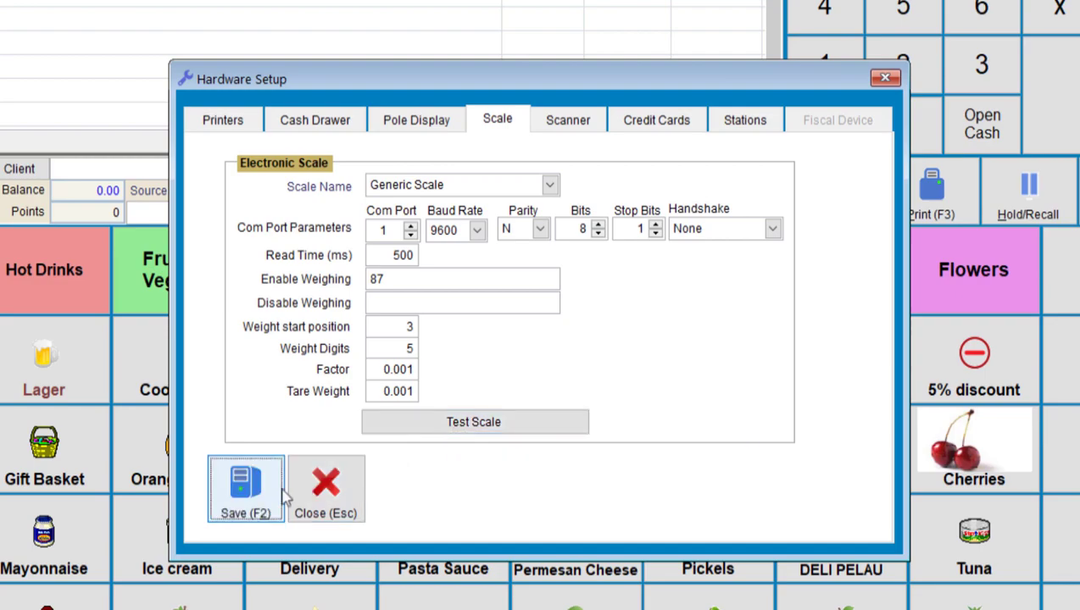
Save the scale settings, then confirm Use Scale is ticked on the Fuji Apples stock item.
{"action": "left_click", "coordinate": [254, 507]}
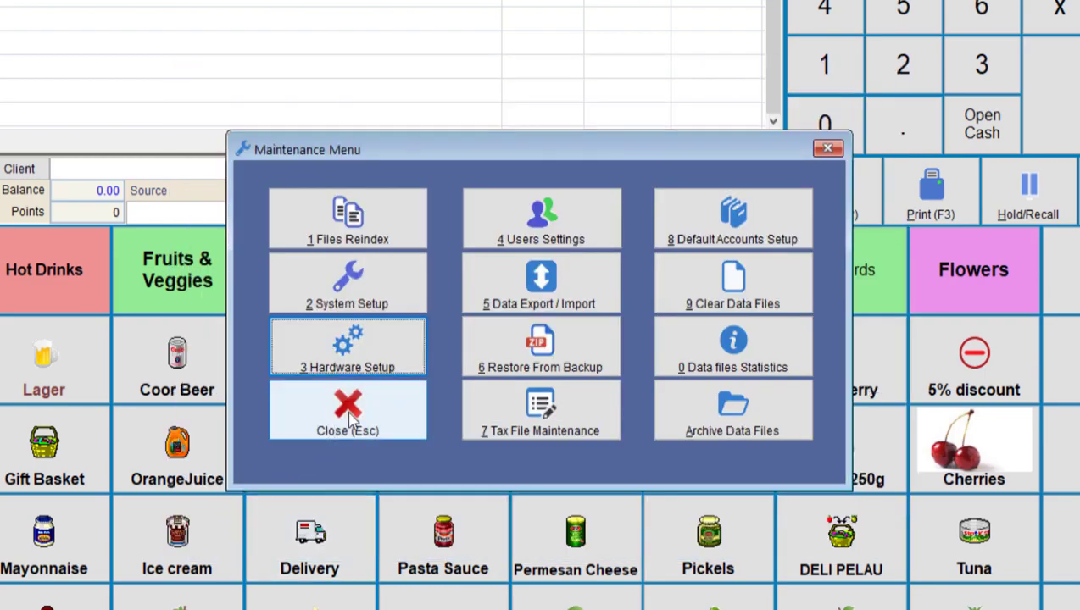
{"action": "left_click", "coordinate": [349, 415]}
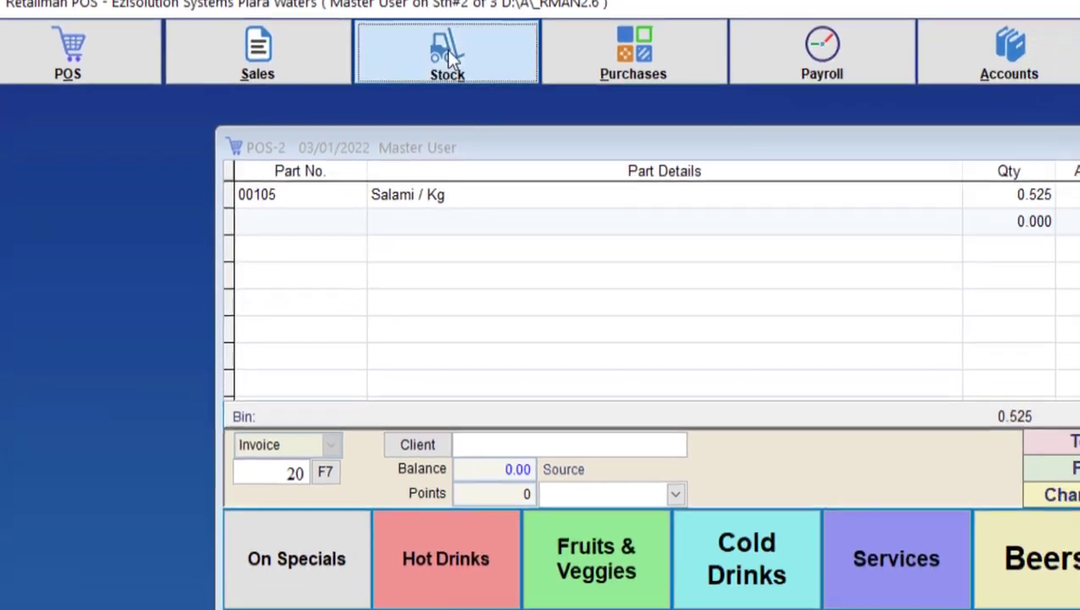
{"action": "left_click", "coordinate": [504, 78]}
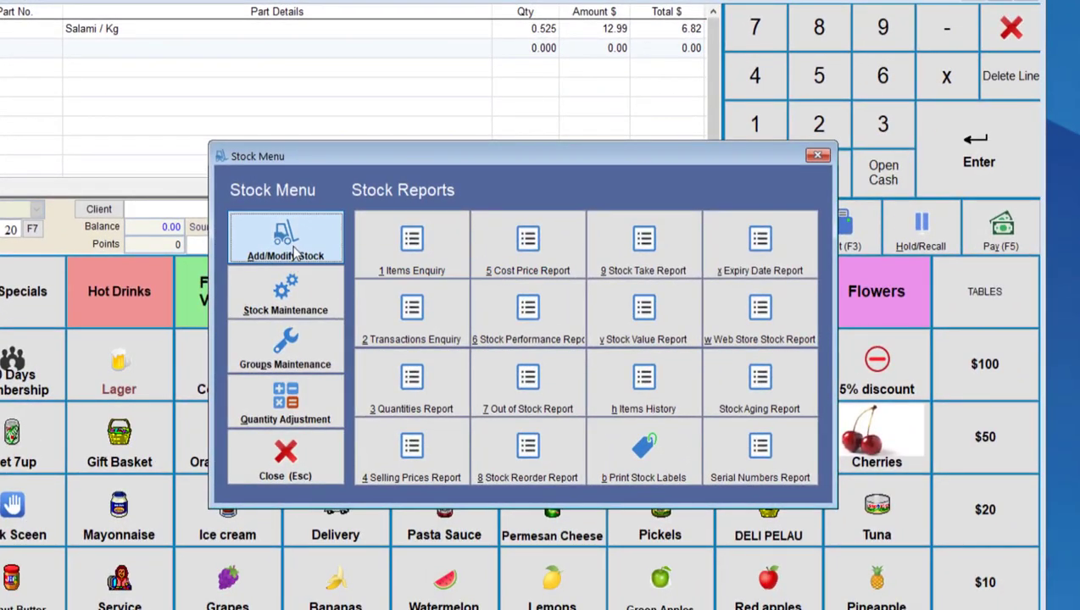
{"action": "left_click", "coordinate": [294, 252]}
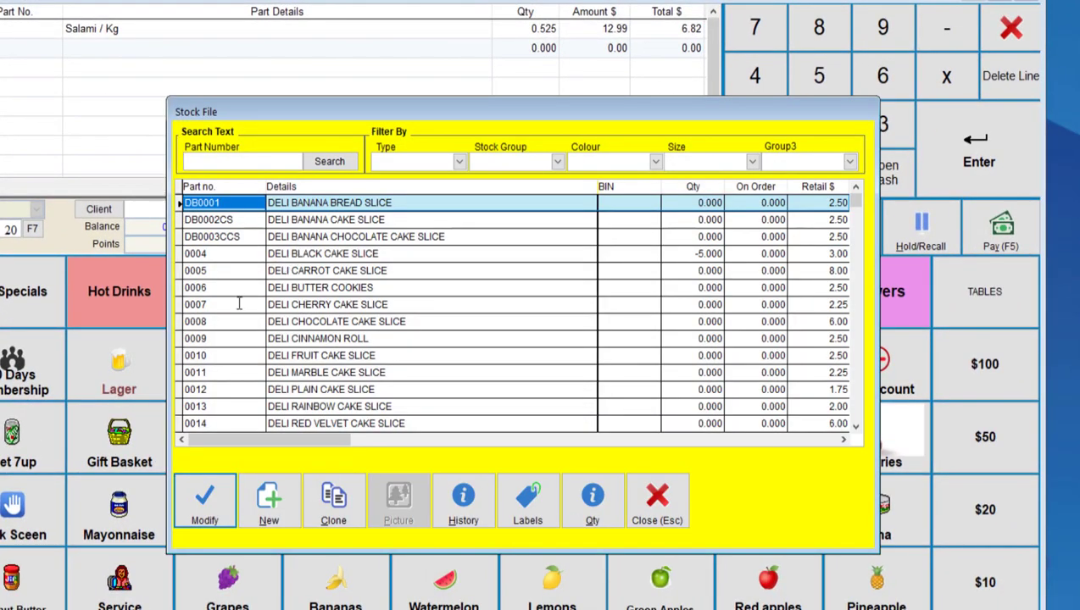
{"action": "type", "text": "f"}
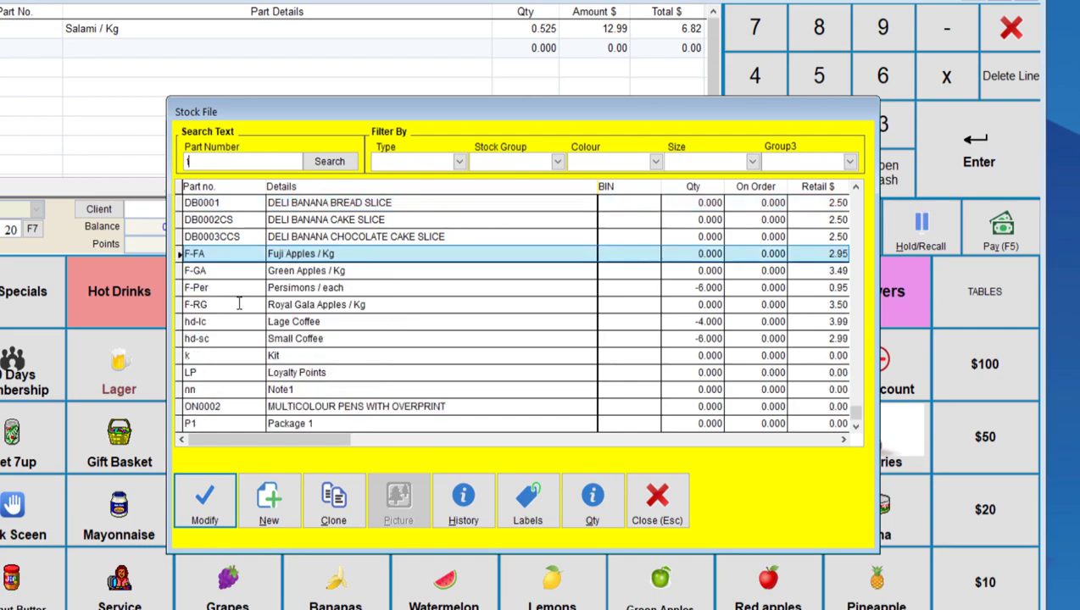
{"action": "key", "text": "Return"}
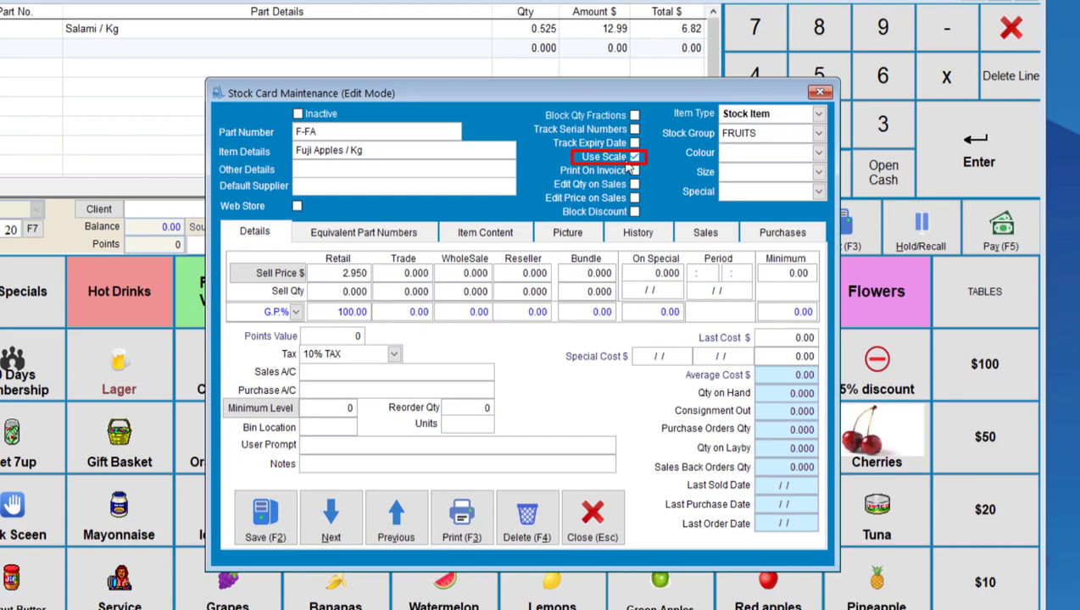
{"action": "left_click", "coordinate": [592, 518]}
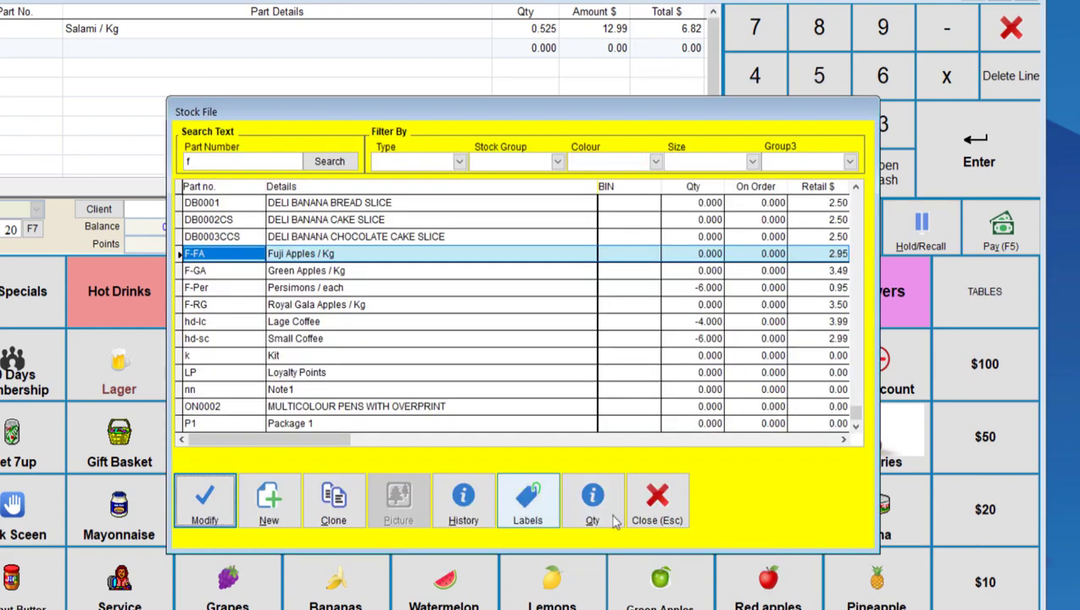
{"action": "left_click", "coordinate": [646, 506]}
Add Fuji, Green and Royal Gala apples from Fruits & Veggies, taking each one's scale weight.
{"action": "left_click", "coordinate": [248, 449]}
{"action": "left_click", "coordinate": [316, 279]}
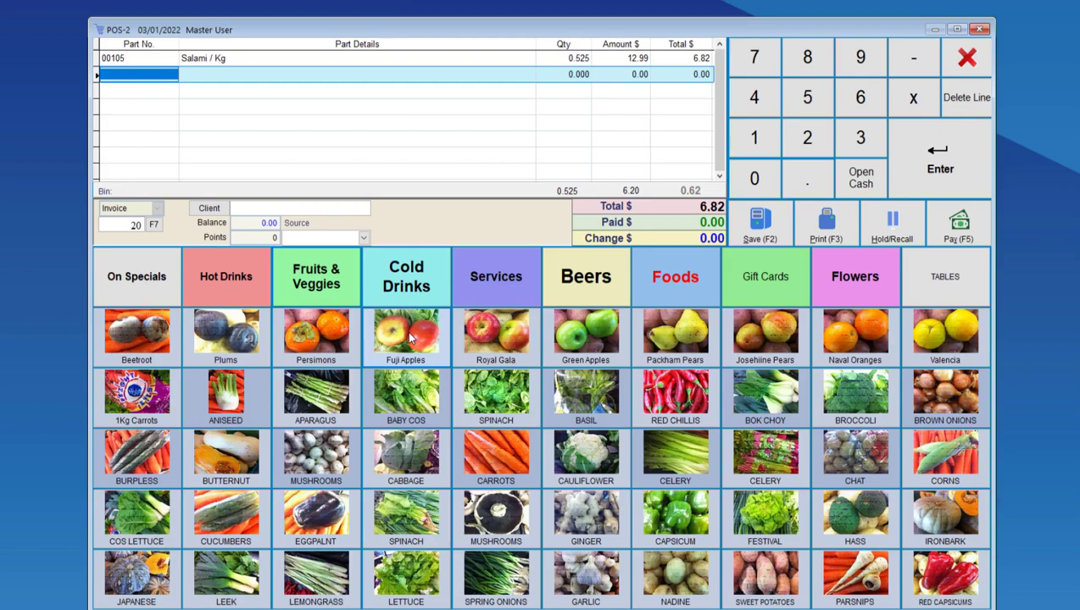
{"action": "left_click", "coordinate": [410, 337]}
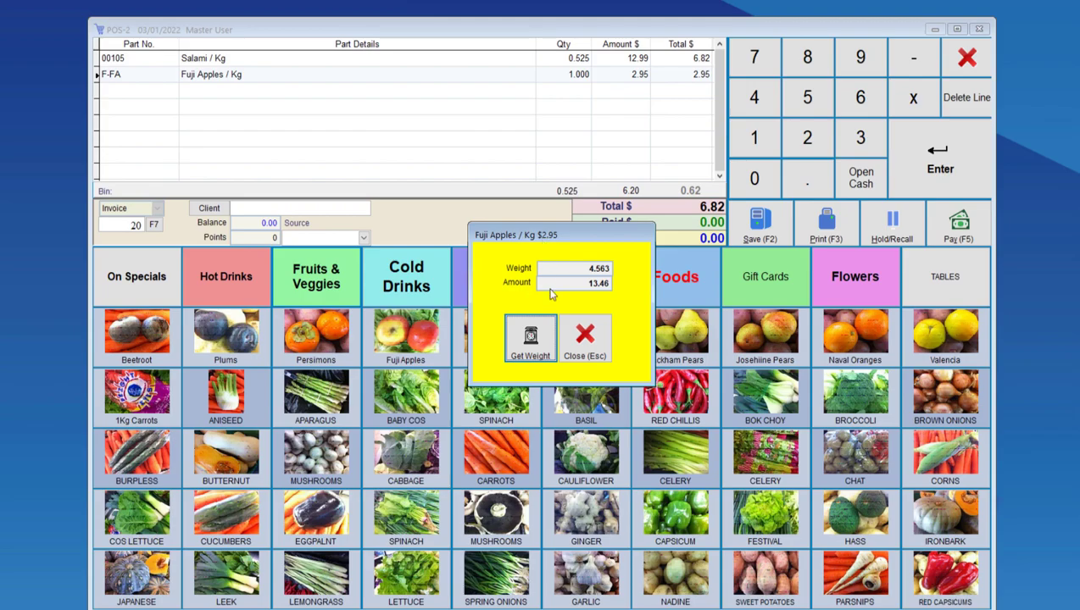
{"action": "left_click", "coordinate": [531, 340]}
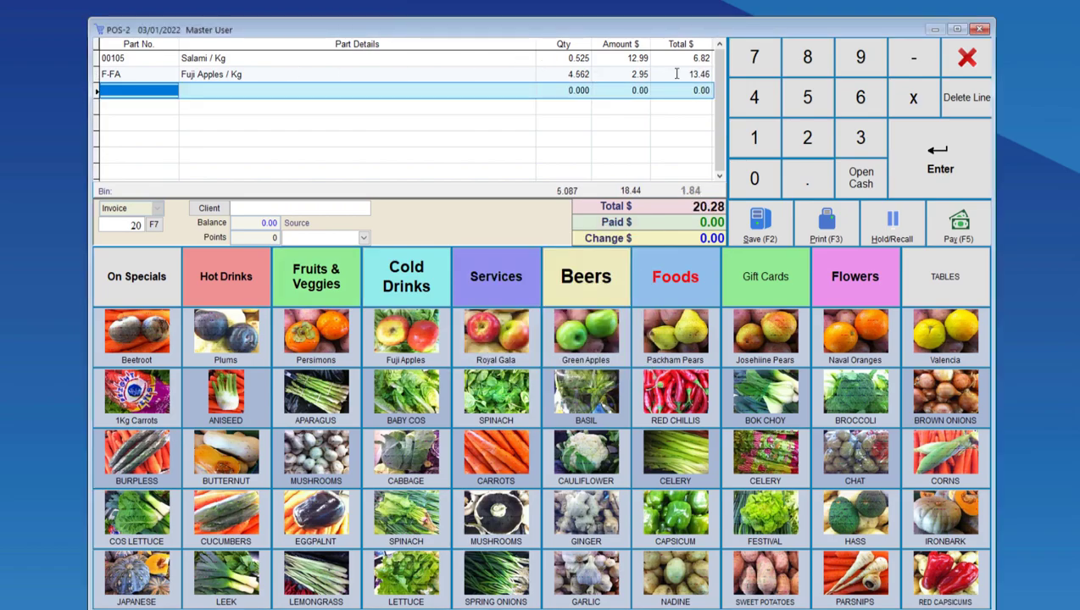
{"action": "left_click", "coordinate": [582, 333]}
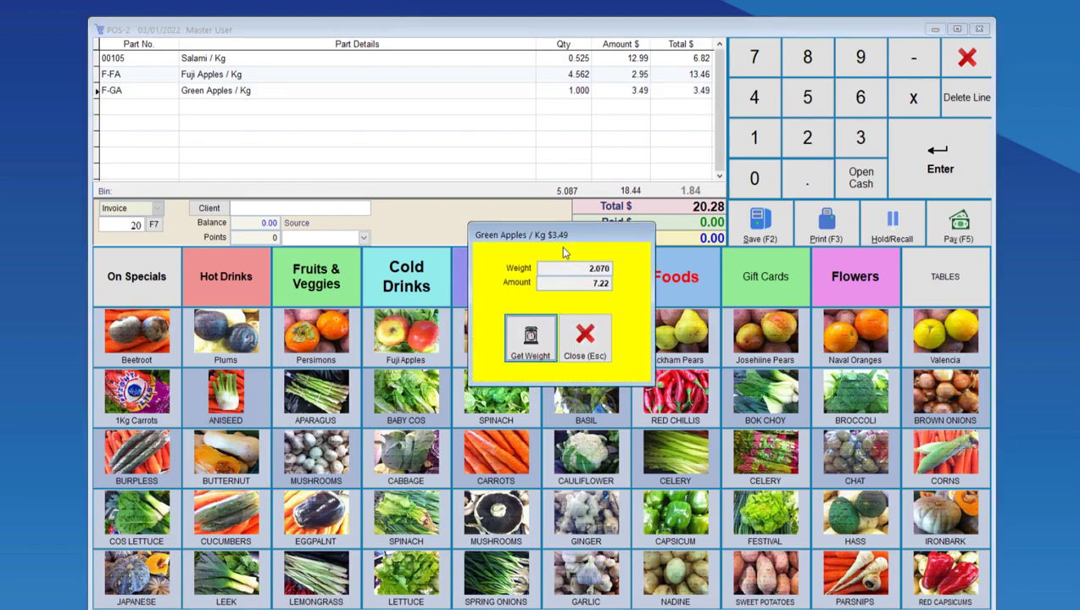
{"action": "left_click", "coordinate": [532, 339]}
{"action": "left_click", "coordinate": [523, 346]}
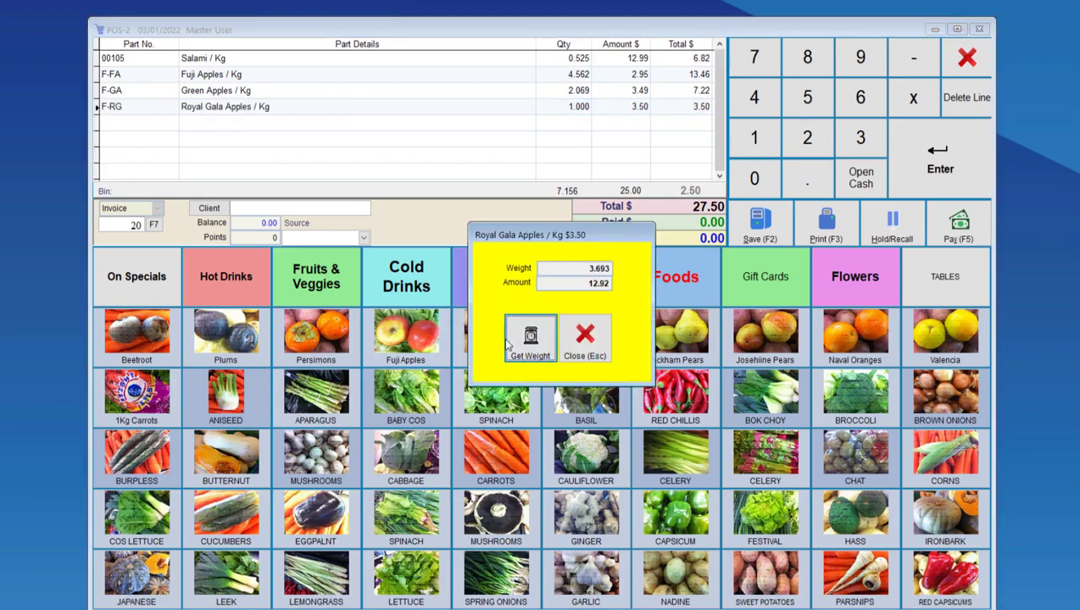
{"action": "left_click", "coordinate": [529, 339]}
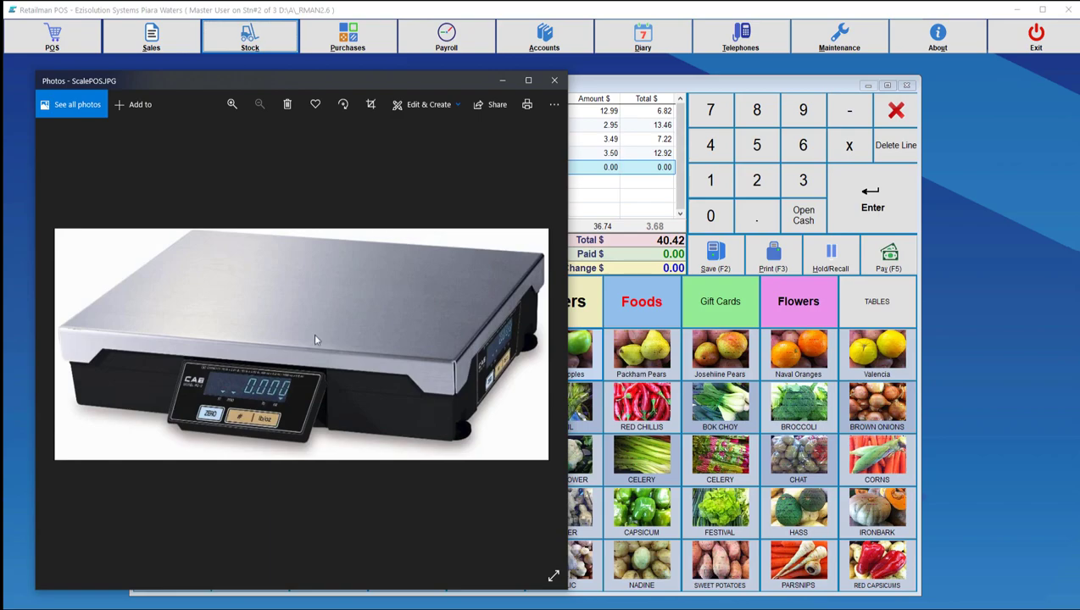
Close the ScalePOS picture and zoom into the ScaleScanner image.
{"action": "left_click", "coordinate": [554, 81]}
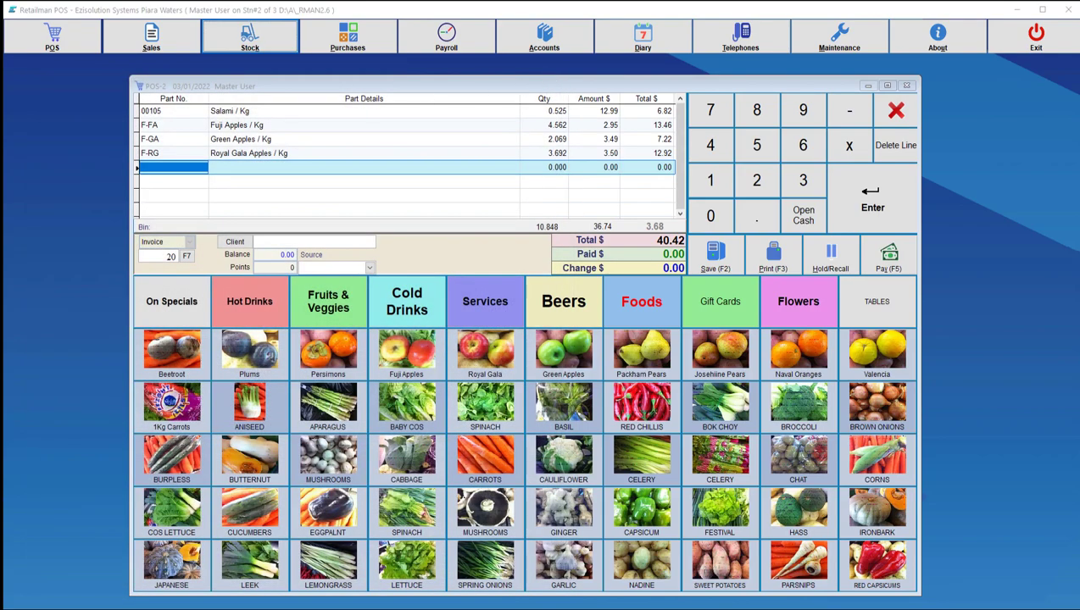
{"action": "scroll", "coordinate": [396, 369], "scroll_direction": "up", "scroll_amount": 2}
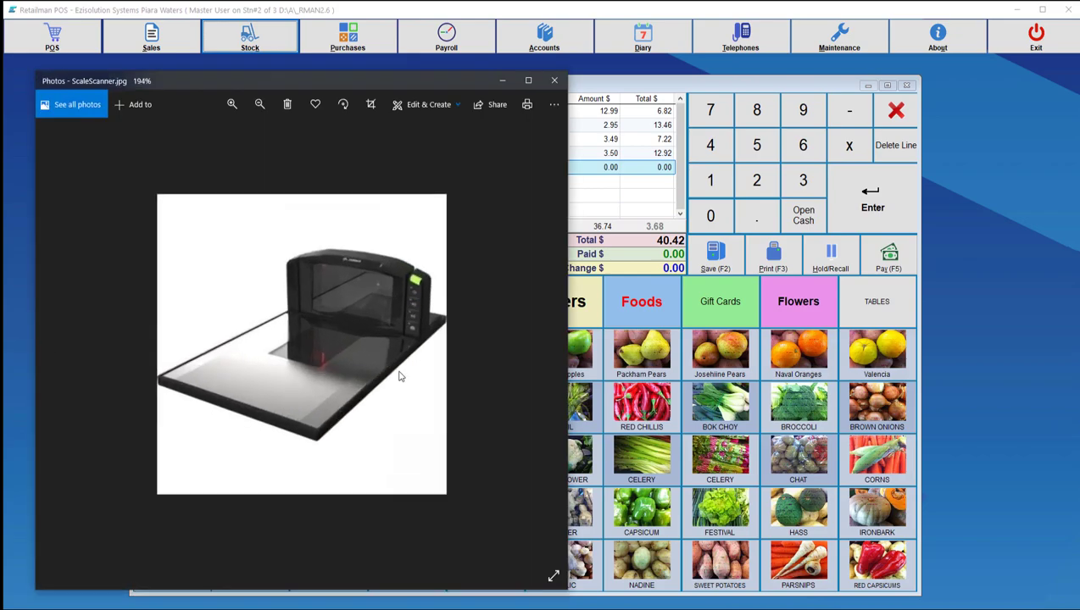